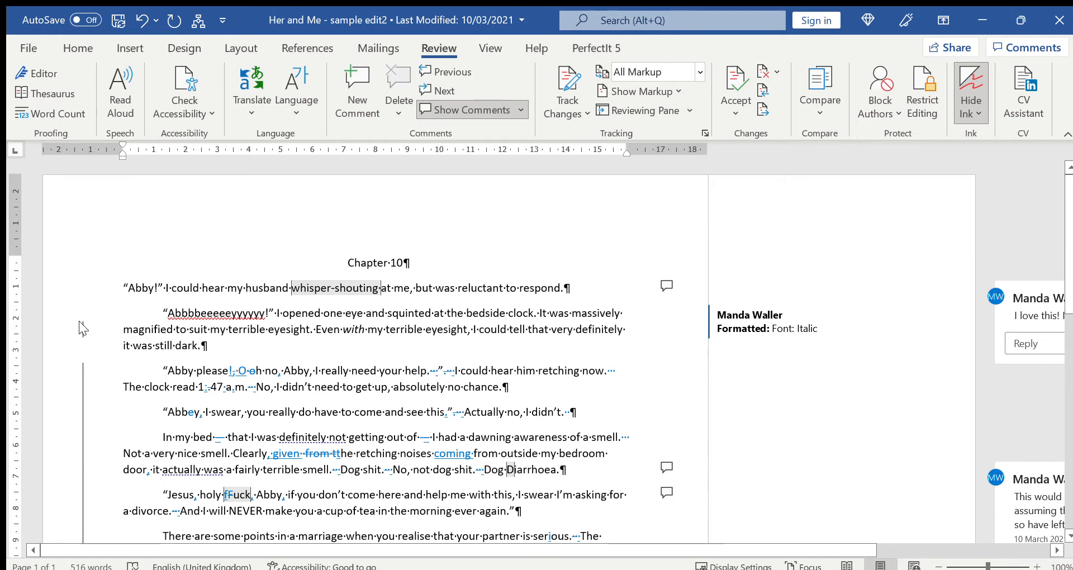
{"action": "scroll", "coordinate": [139, 357], "scroll_direction": "down", "scroll_amount": 1}
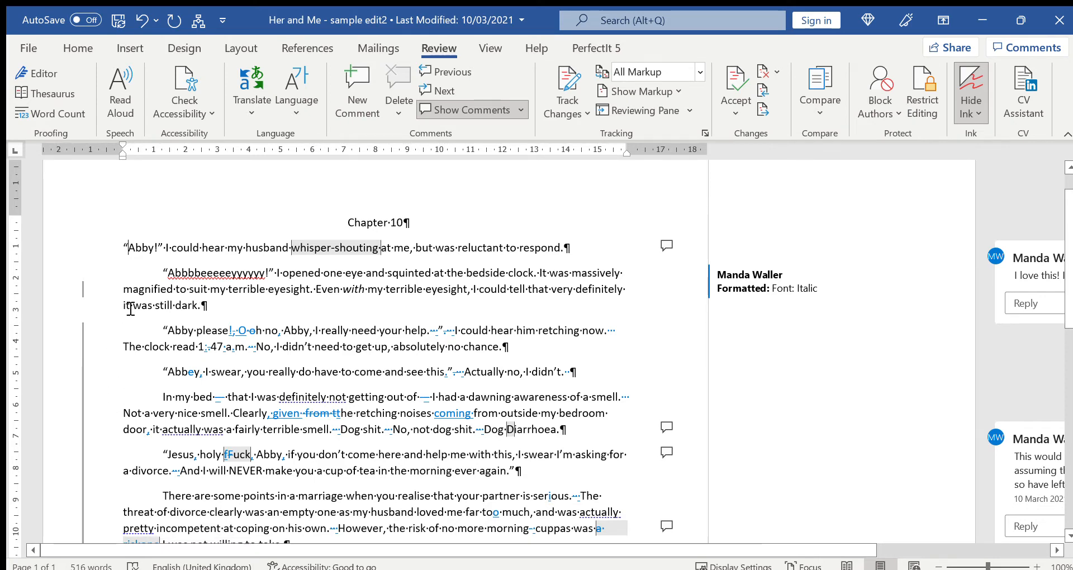
{"action": "scroll", "coordinate": [127, 368], "scroll_direction": "down", "scroll_amount": 4}
{"action": "scroll", "coordinate": [117, 383], "scroll_direction": "down", "scroll_amount": 1}
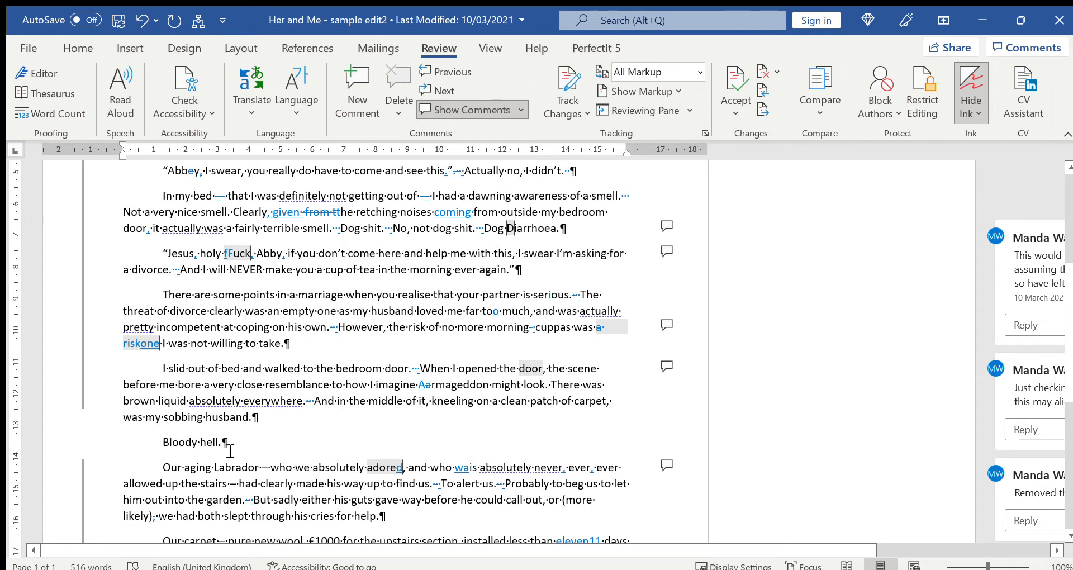
{"action": "scroll", "coordinate": [228, 444], "scroll_direction": "up", "scroll_amount": 6}
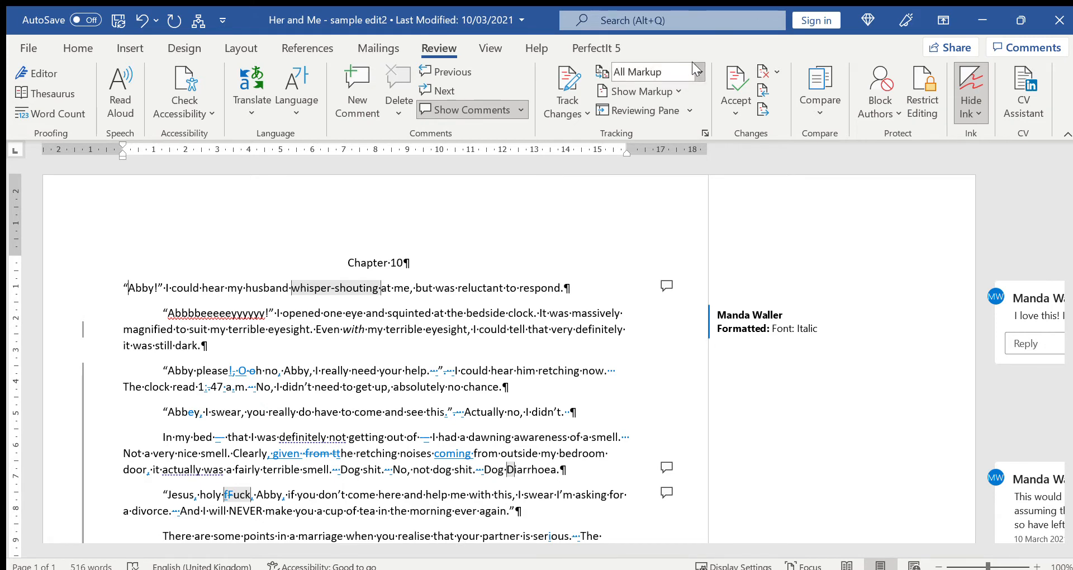
Compare the Simple Markup and All Markup views of the tracked changes, ending in All Markup
{"action": "left_click", "coordinate": [676, 95]}
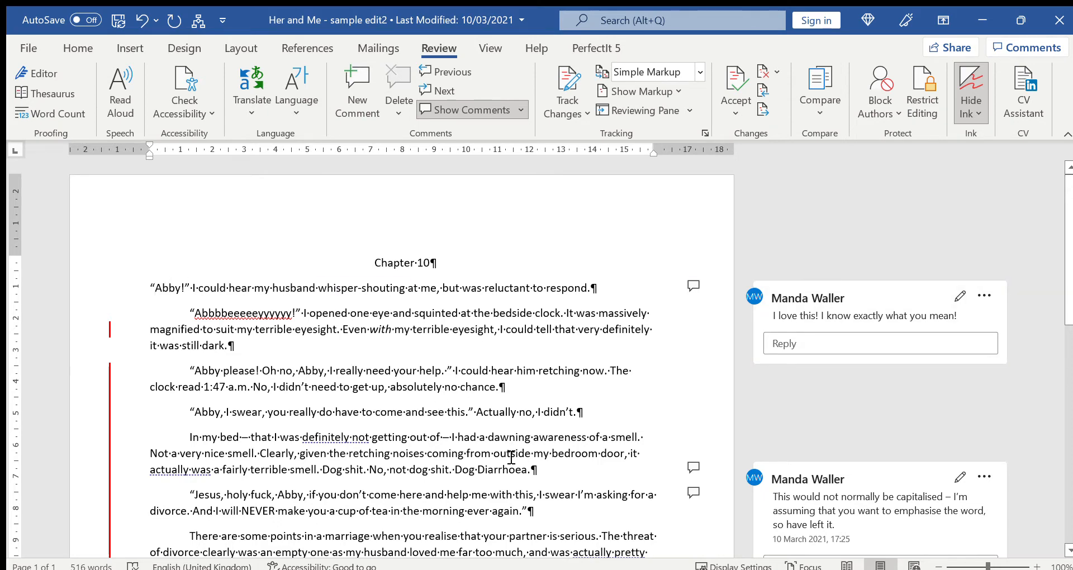
{"action": "scroll", "coordinate": [461, 474], "scroll_direction": "down", "scroll_amount": 2}
{"action": "scroll", "coordinate": [461, 474], "scroll_direction": "up", "scroll_amount": 2}
{"action": "left_click", "coordinate": [732, 106]}
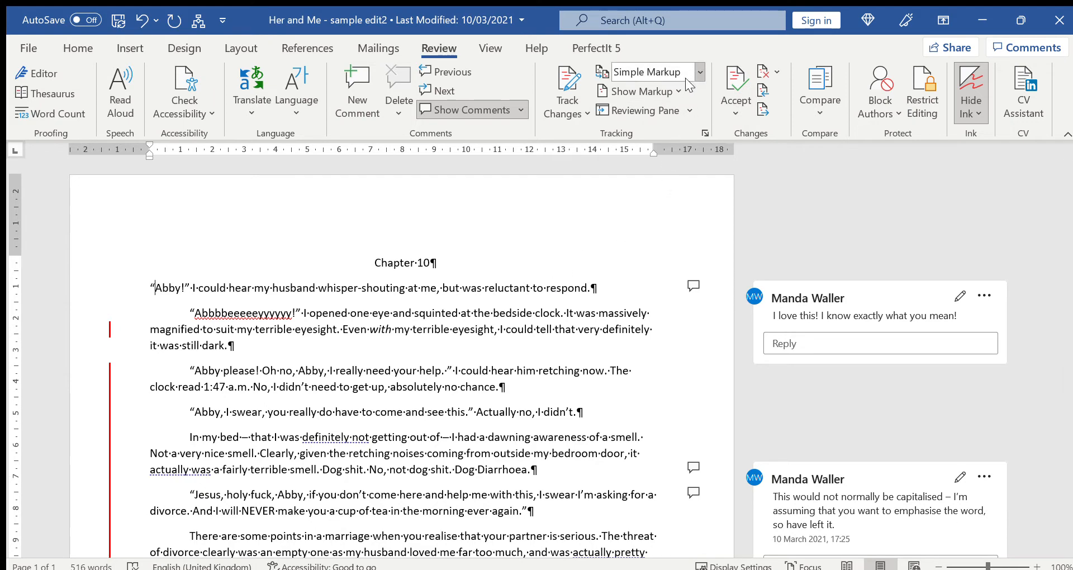
{"action": "left_click", "coordinate": [673, 107]}
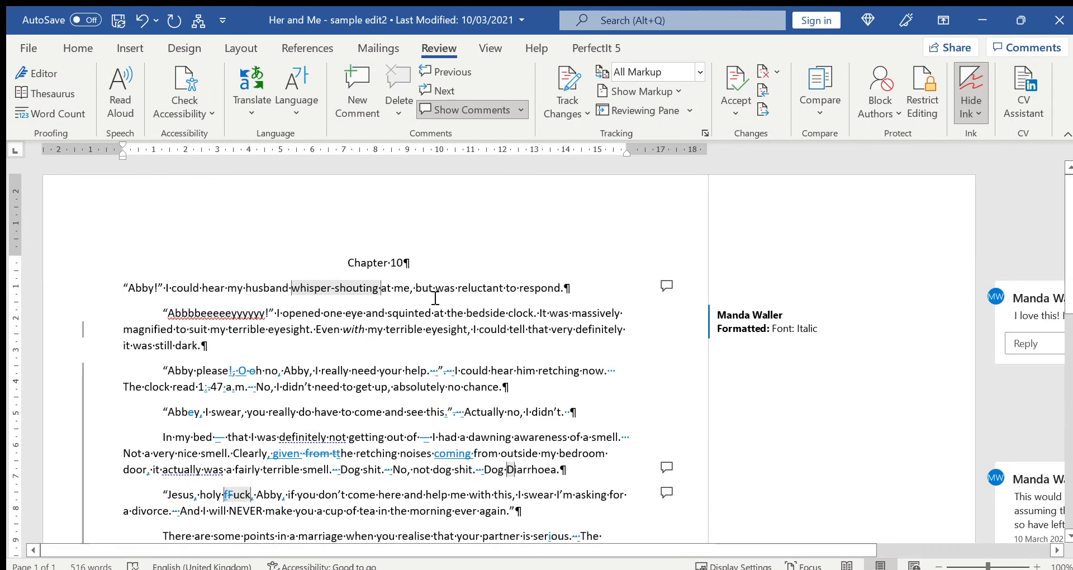
Step through the tracked changes from the document start, accepting the italic and 'Oh no' edits and rejecting the comma after 'no'
{"action": "left_click", "coordinate": [124, 282]}
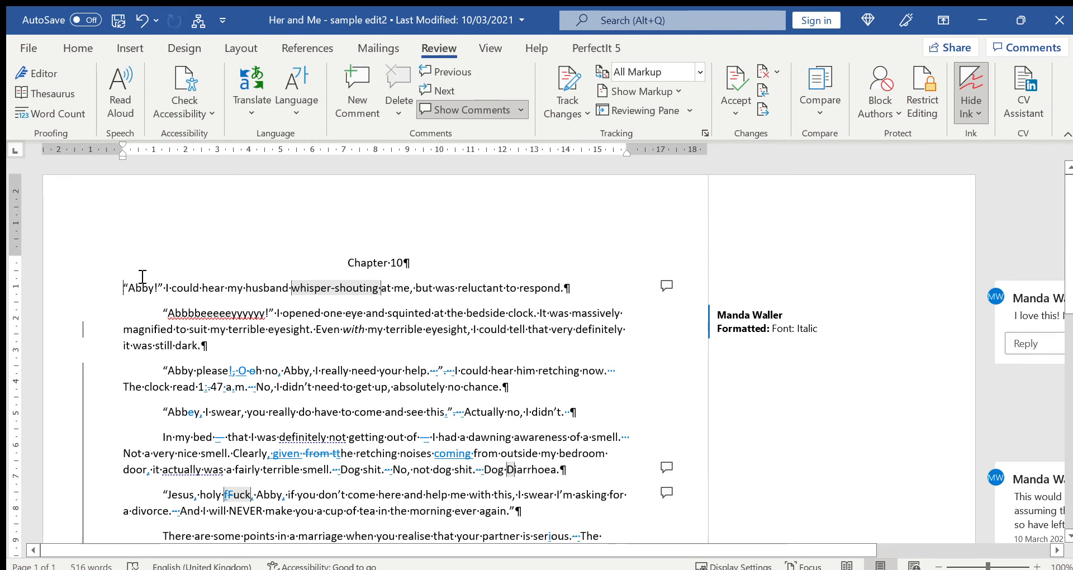
{"action": "left_click", "coordinate": [735, 90]}
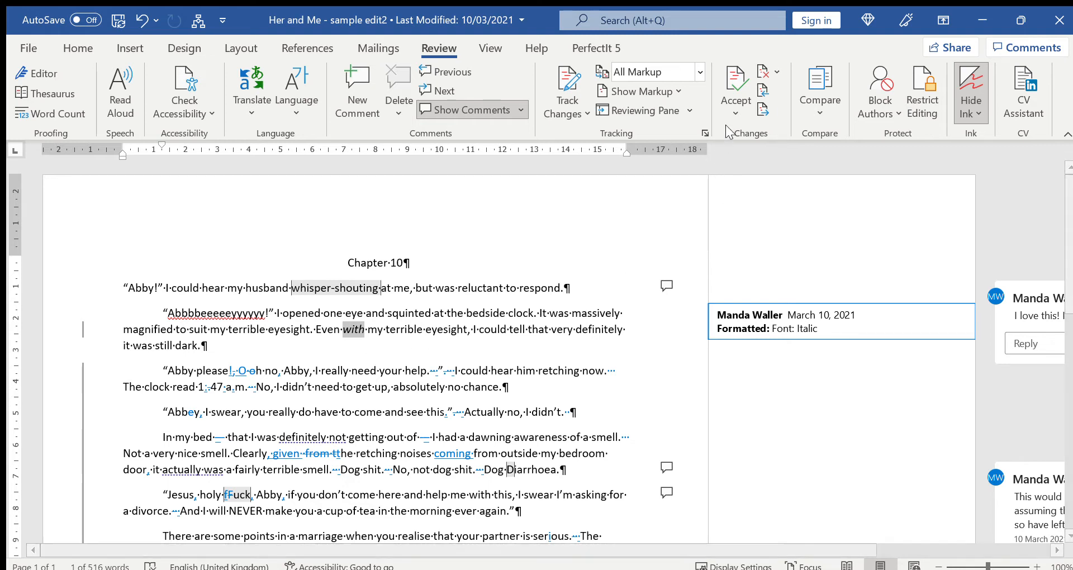
{"action": "left_click", "coordinate": [736, 86]}
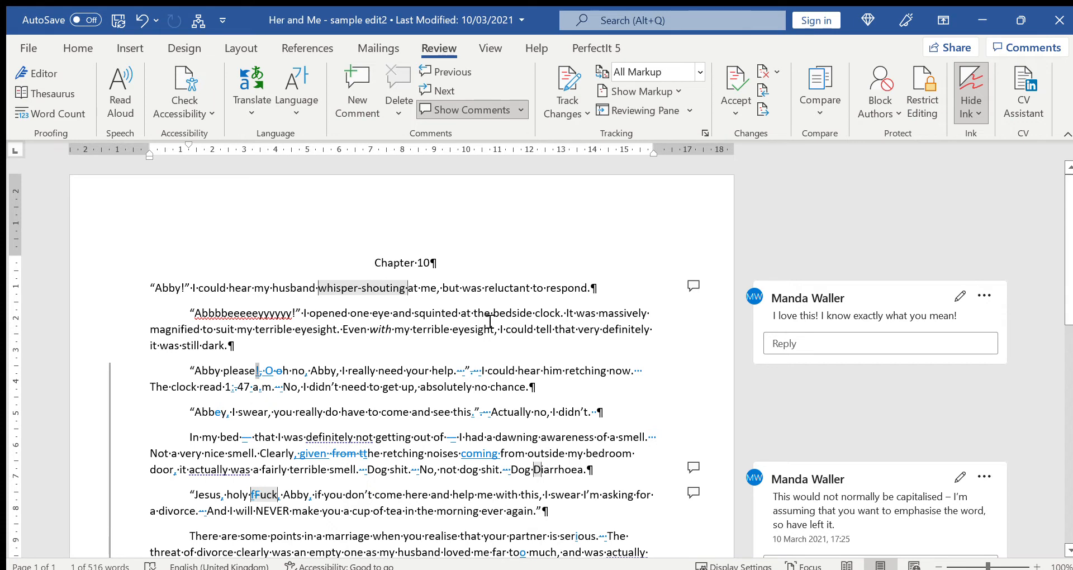
{"action": "left_click", "coordinate": [732, 81]}
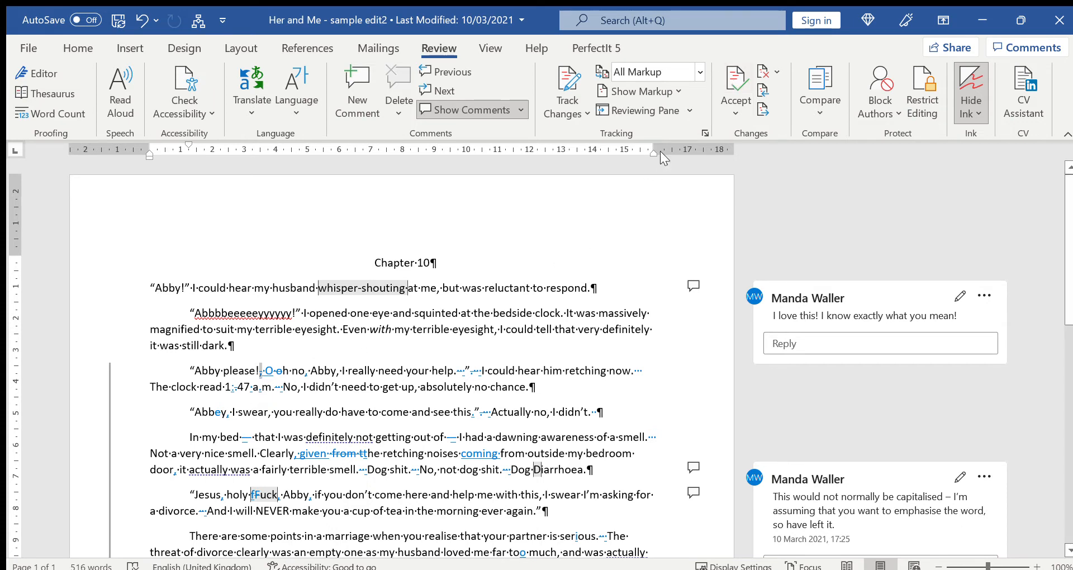
{"action": "left_click", "coordinate": [731, 85]}
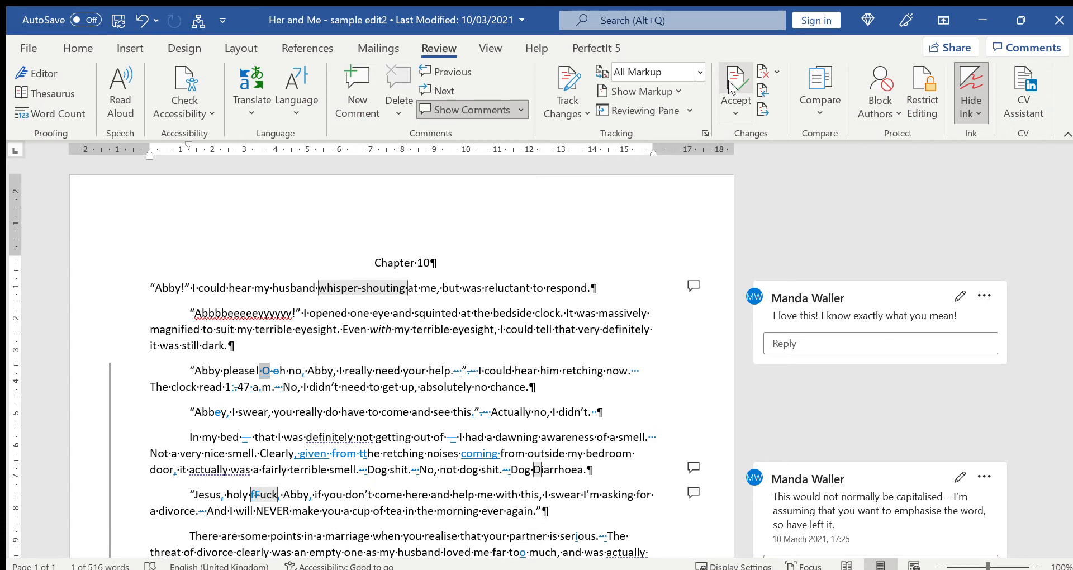
{"action": "left_click", "coordinate": [734, 83]}
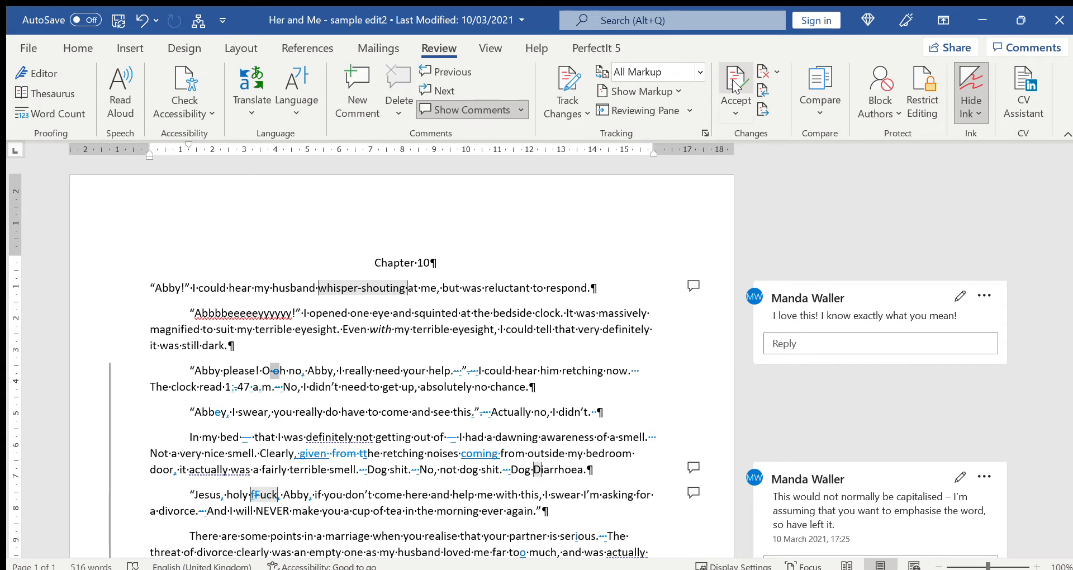
{"action": "left_click", "coordinate": [734, 84]}
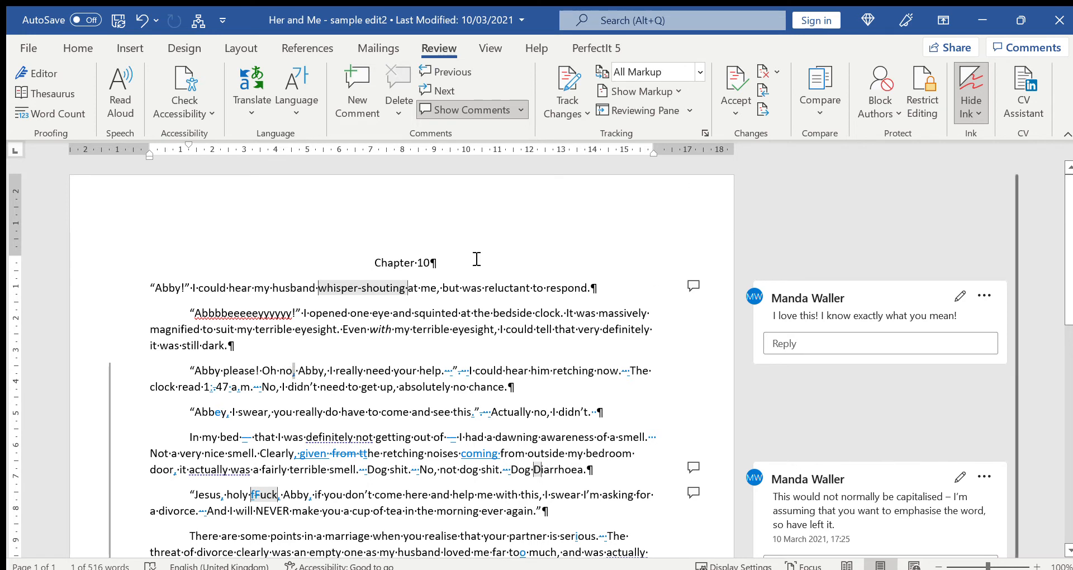
{"action": "left_click", "coordinate": [761, 73]}
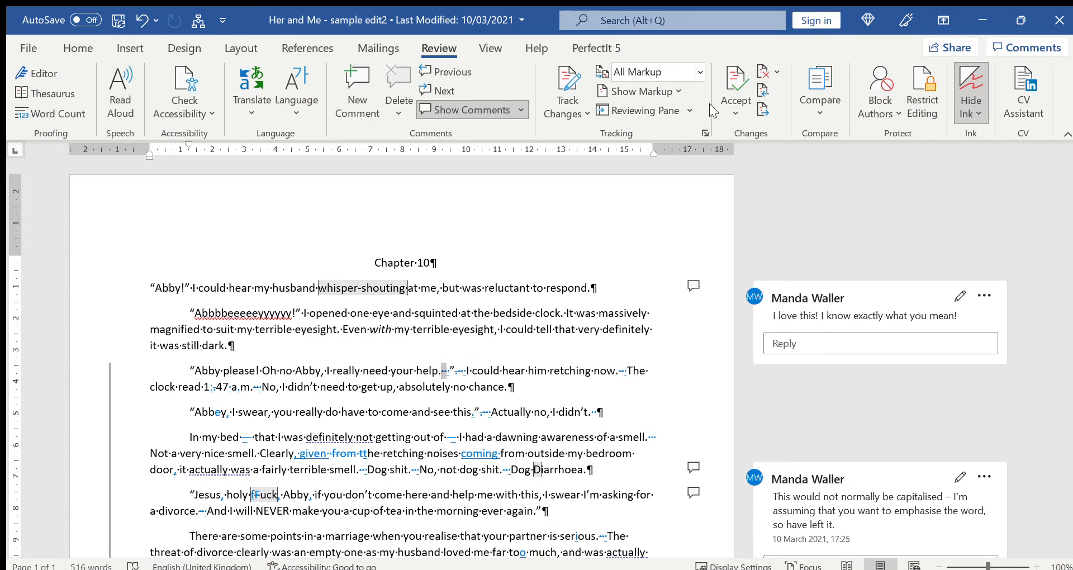
Accept the punctuation changes after 'help' and delete the leftover character before 'I could hear'
{"action": "left_click", "coordinate": [735, 81]}
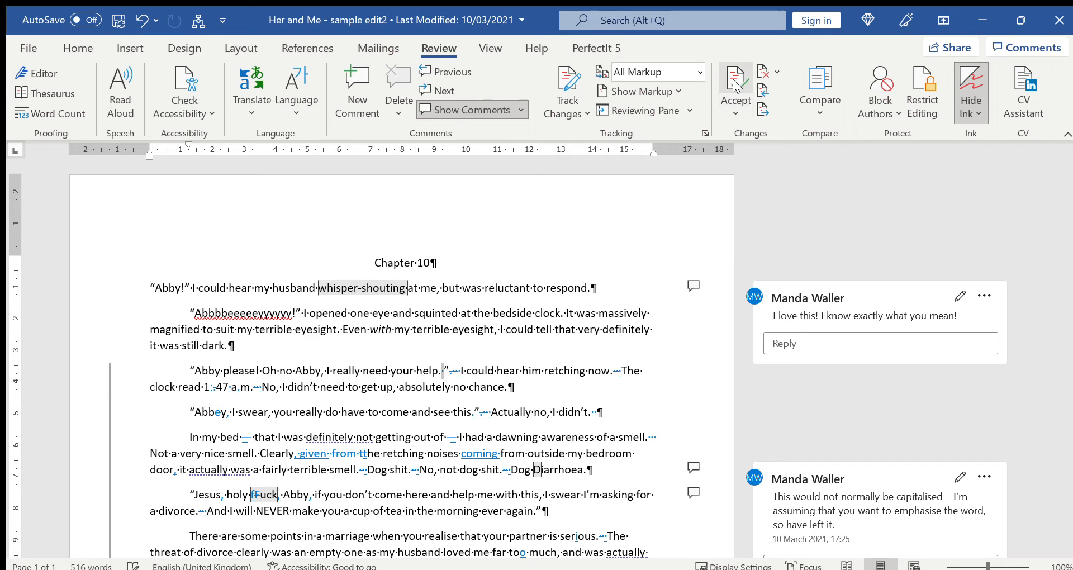
{"action": "left_click", "coordinate": [736, 81]}
{"action": "left_click", "coordinate": [736, 81]}
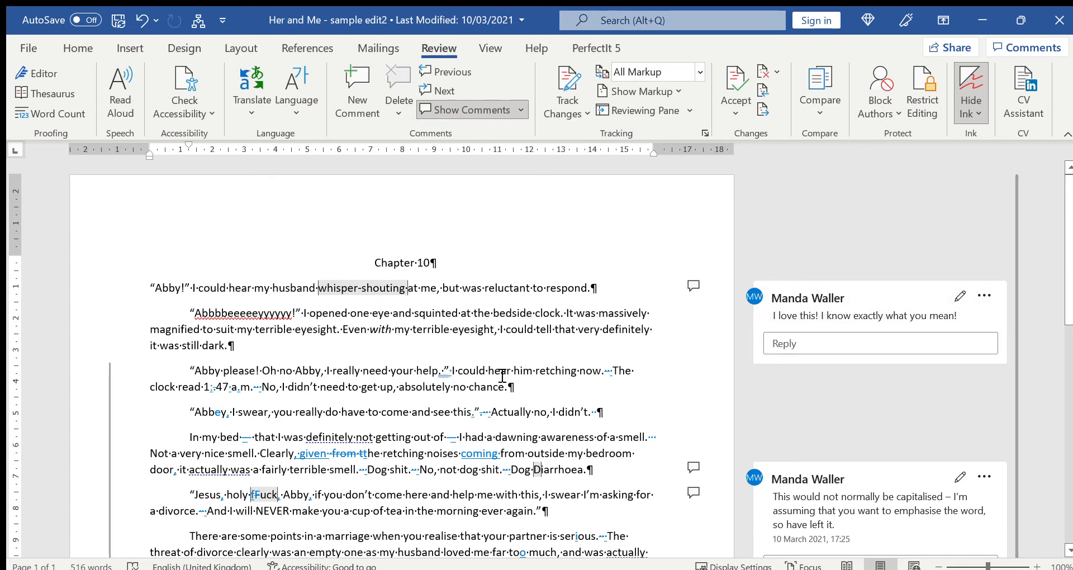
{"action": "key", "text": "BackSpace"}
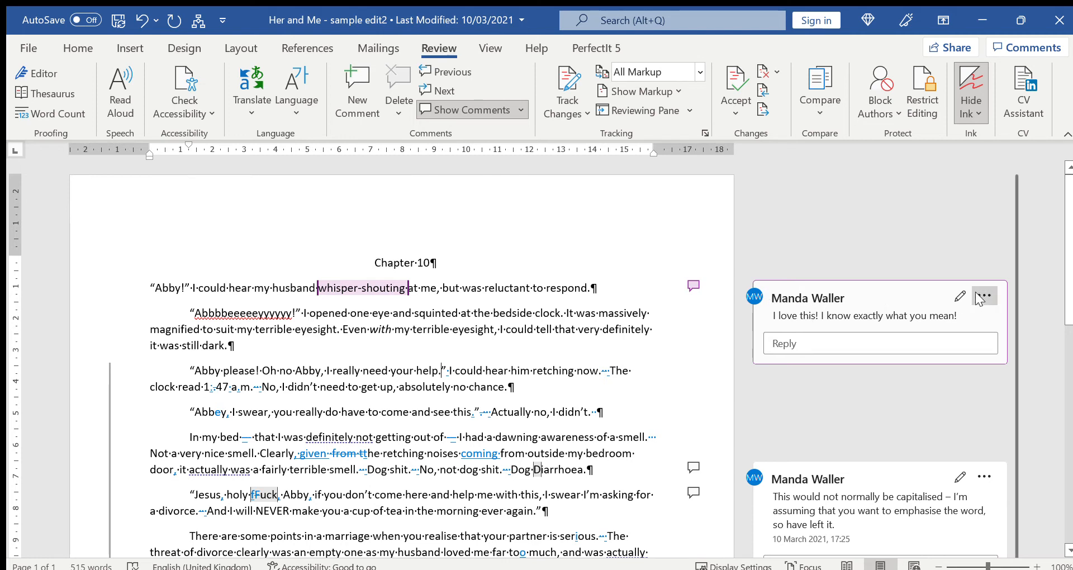
Delete the 'I love this!' comment on 'whisper-shouting'
{"action": "left_click", "coordinate": [925, 318]}
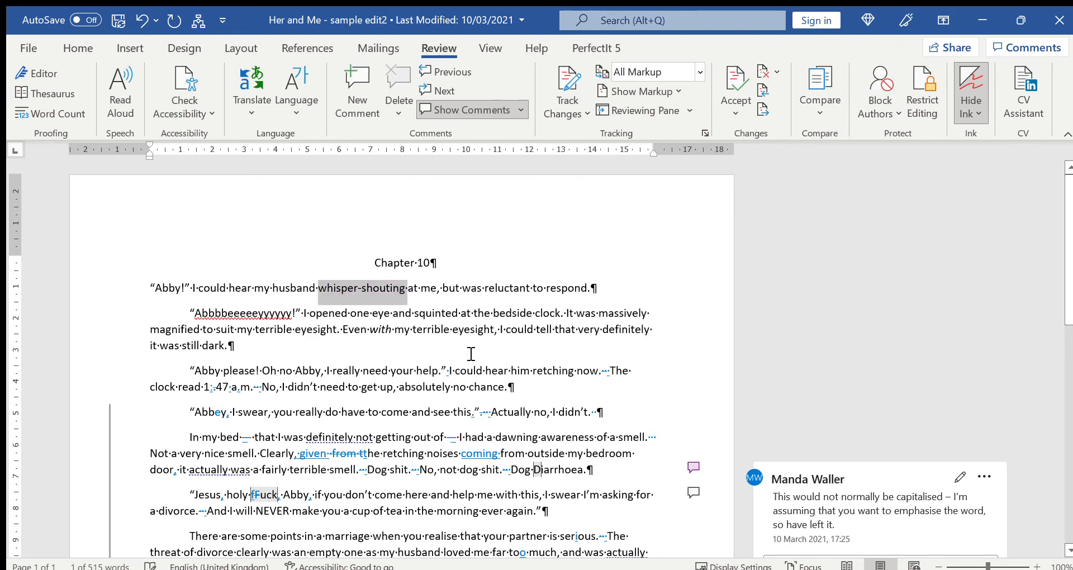
Reply to the capitalisation comment with 'Yes, that's right, thank you.' and post it
{"action": "scroll", "coordinate": [588, 381], "scroll_direction": "down", "scroll_amount": 2}
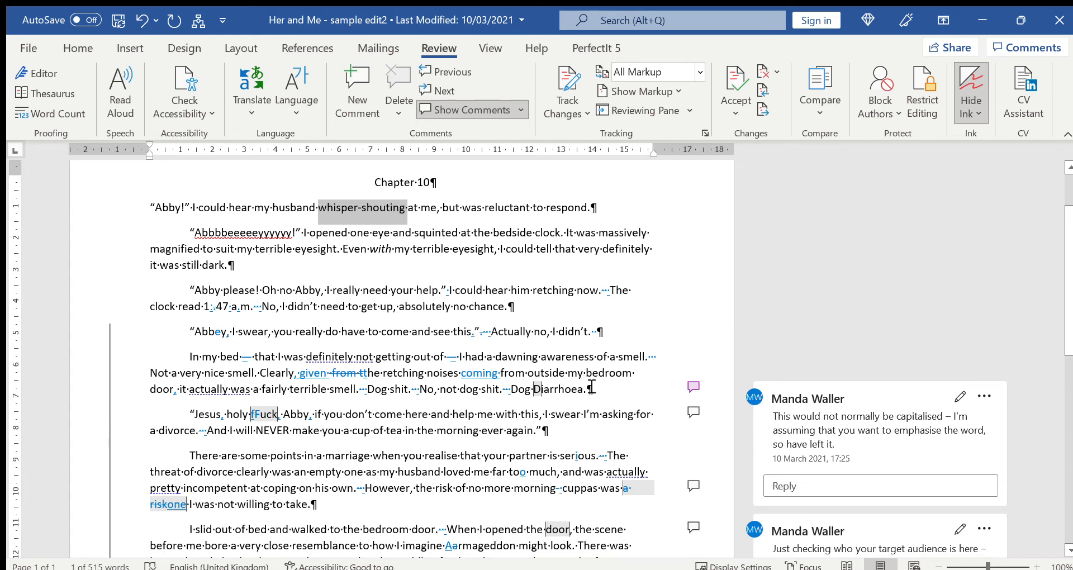
{"action": "left_click", "coordinate": [812, 418]}
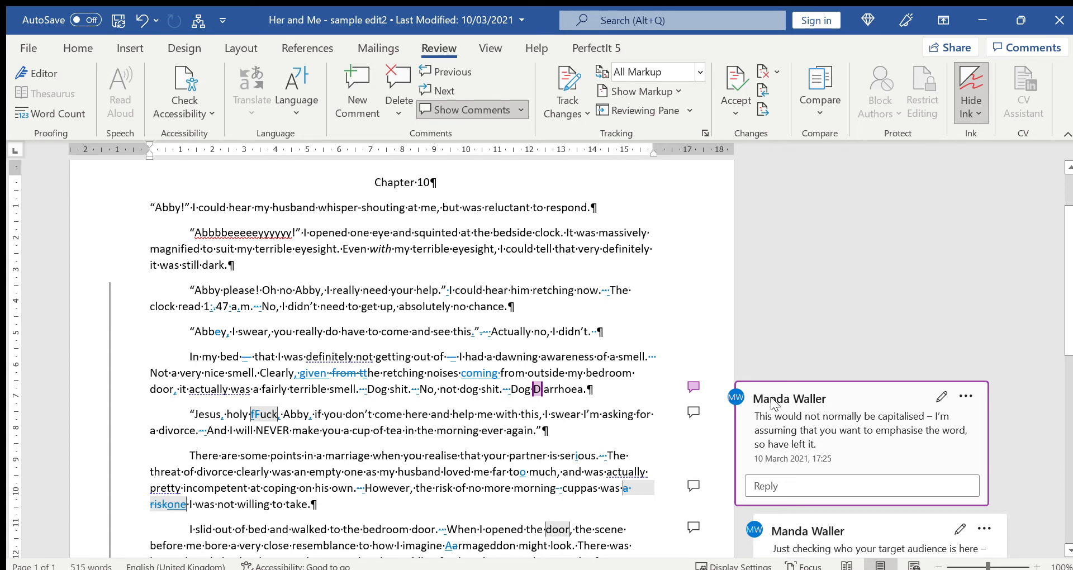
{"action": "left_click", "coordinate": [785, 490]}
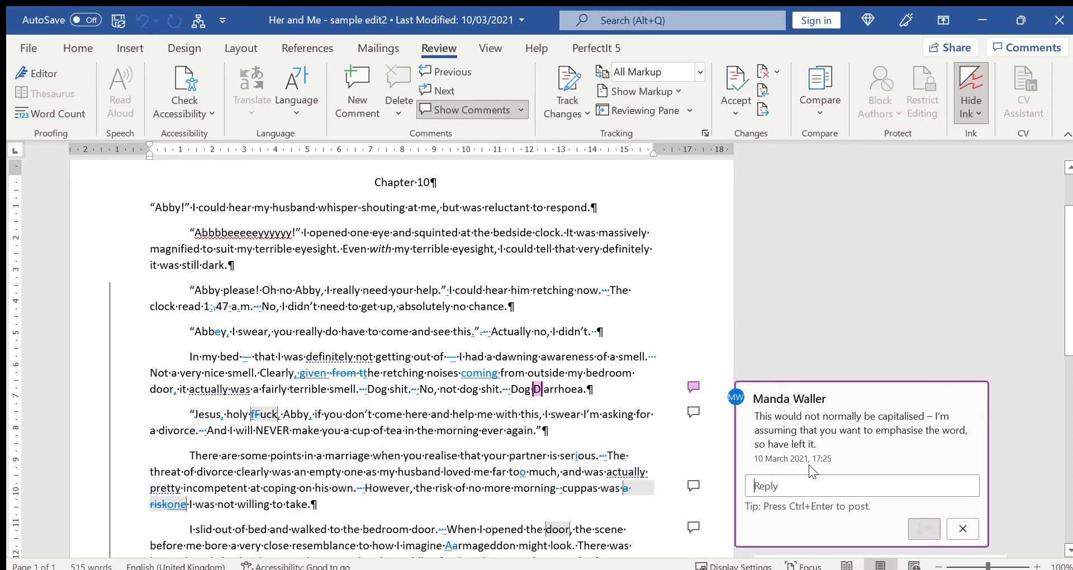
{"action": "type", "text": "Yes"}
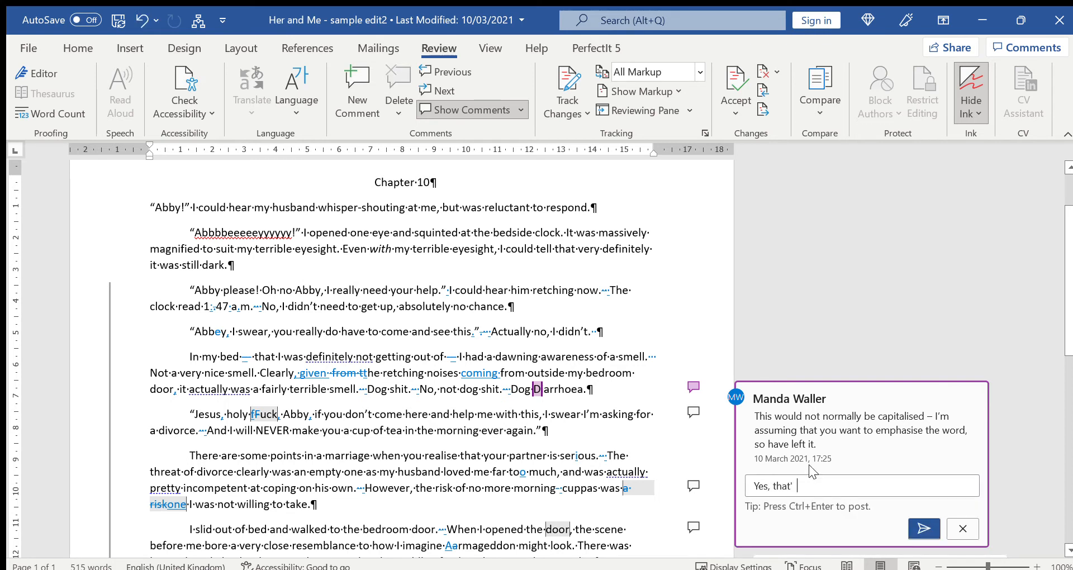
{"action": "type", "text": ", that's right, thank you."}
{"action": "left_click", "coordinate": [921, 530]}
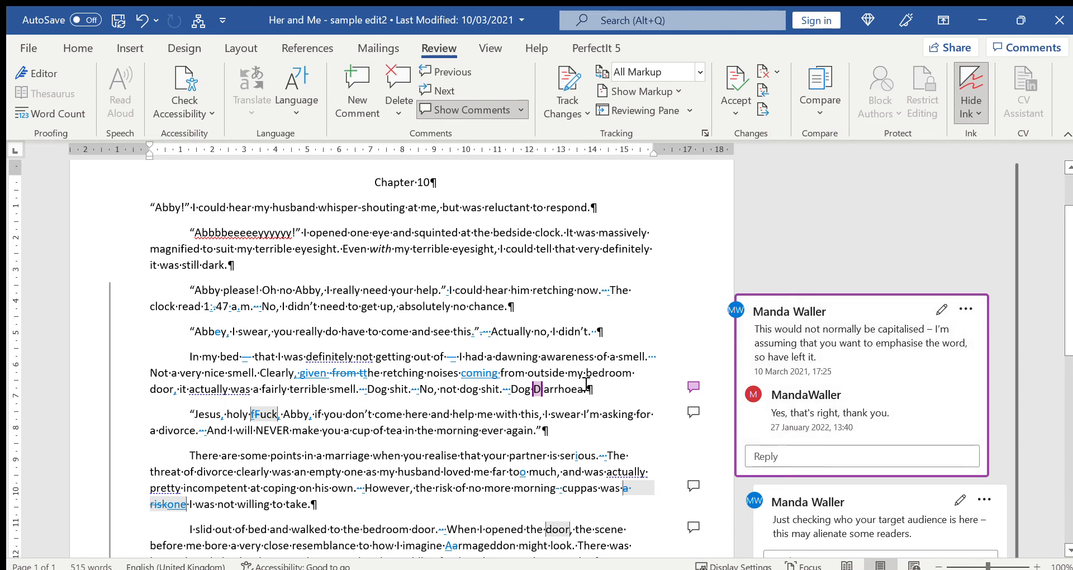
Resolve the comment about removing the repetition of 'risk'
{"action": "scroll", "coordinate": [876, 387], "scroll_direction": "down", "scroll_amount": 2}
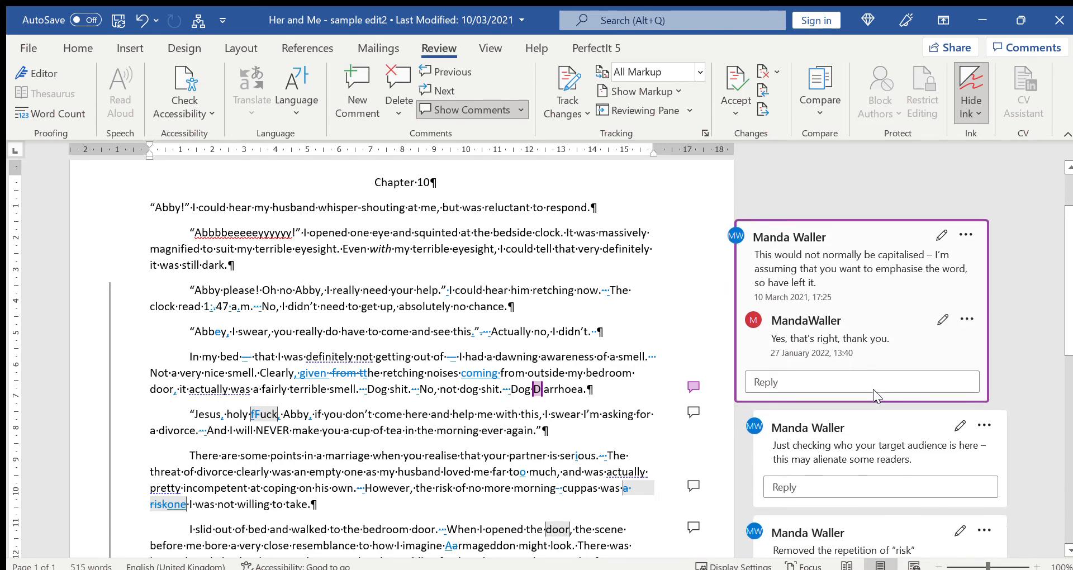
{"action": "scroll", "coordinate": [836, 439], "scroll_direction": "down", "scroll_amount": 1}
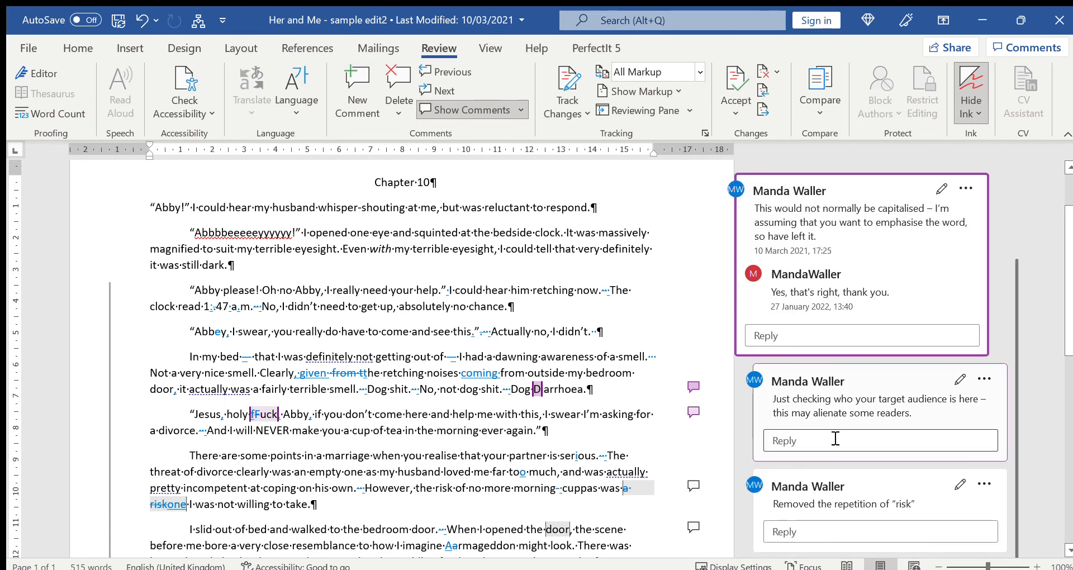
{"action": "scroll", "coordinate": [836, 440], "scroll_direction": "down", "scroll_amount": 1}
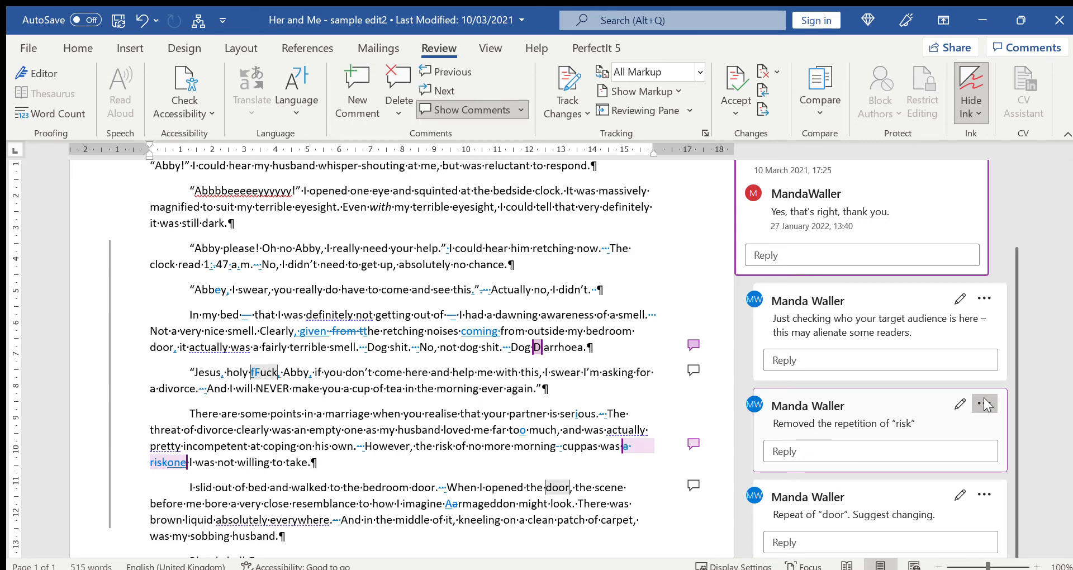
{"action": "left_click", "coordinate": [931, 445]}
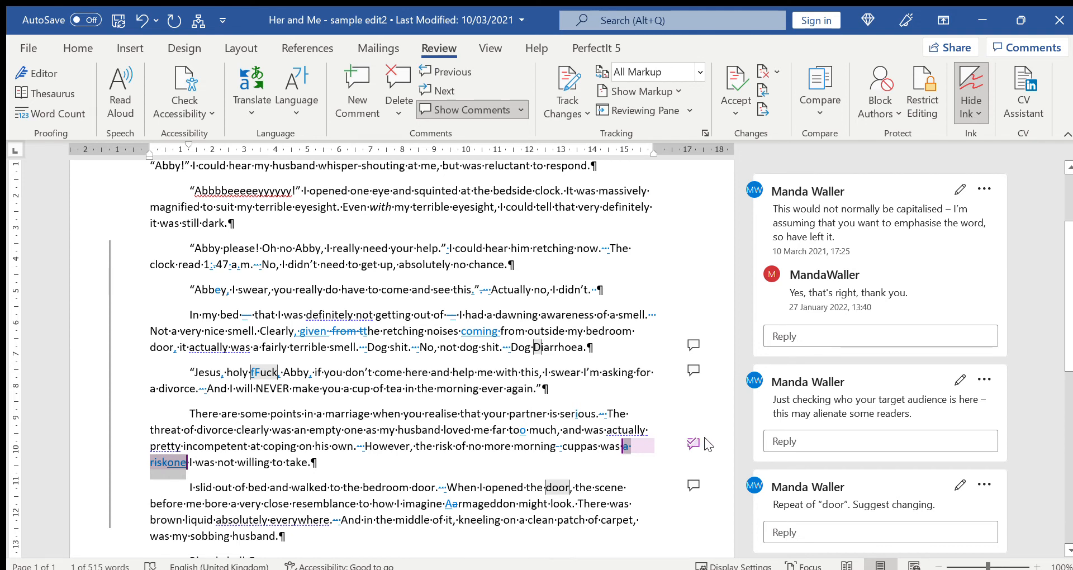
Turn on Track Changes and make a tracked deletion in 'respond' in the first paragraph
{"action": "left_click", "coordinate": [772, 414]}
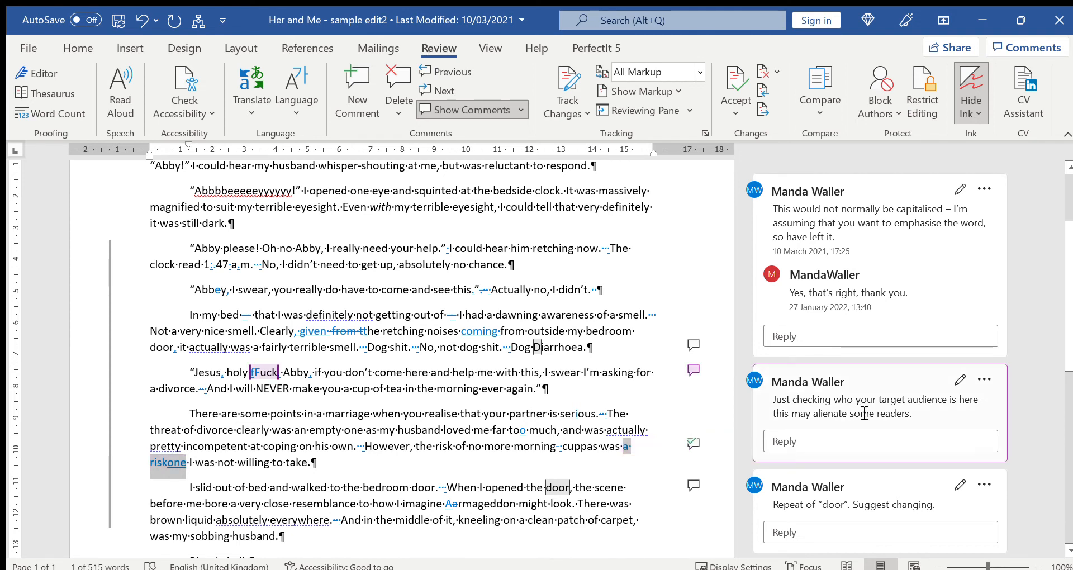
{"action": "scroll", "coordinate": [561, 353], "scroll_direction": "up", "scroll_amount": 3}
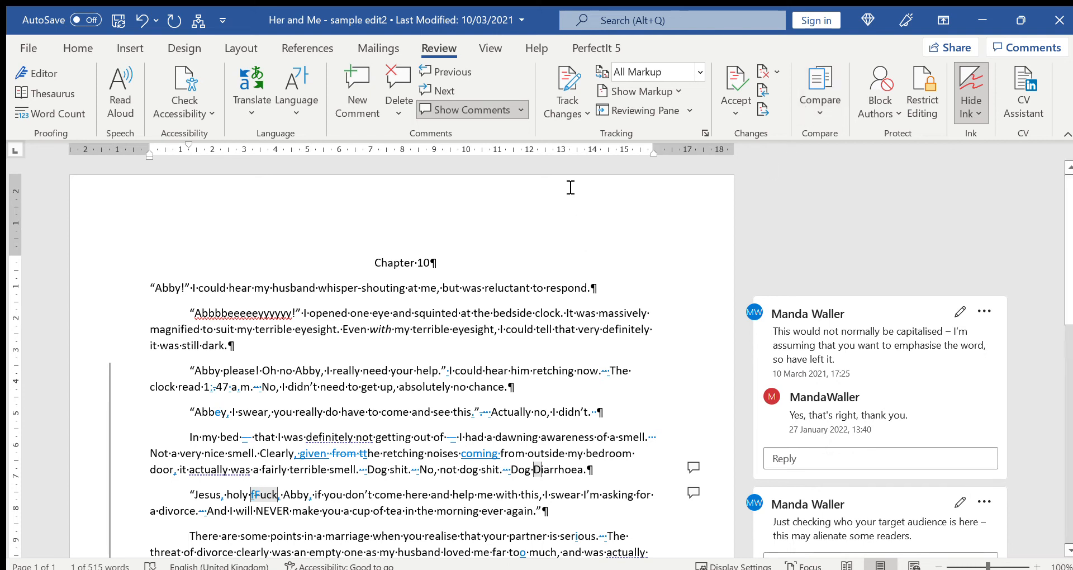
{"action": "left_click", "coordinate": [568, 80]}
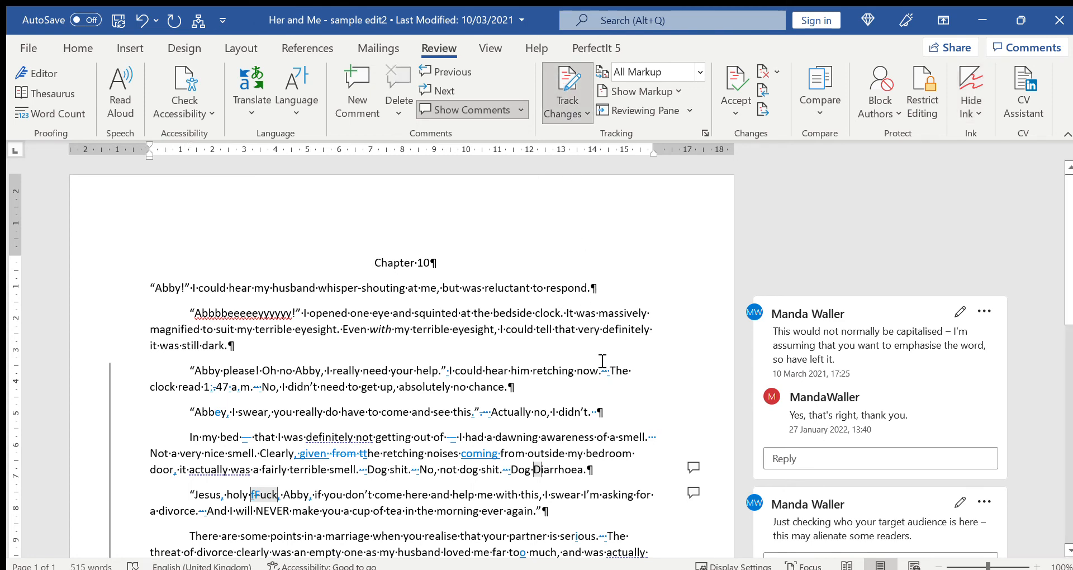
{"action": "key", "text": "BackSpace"}
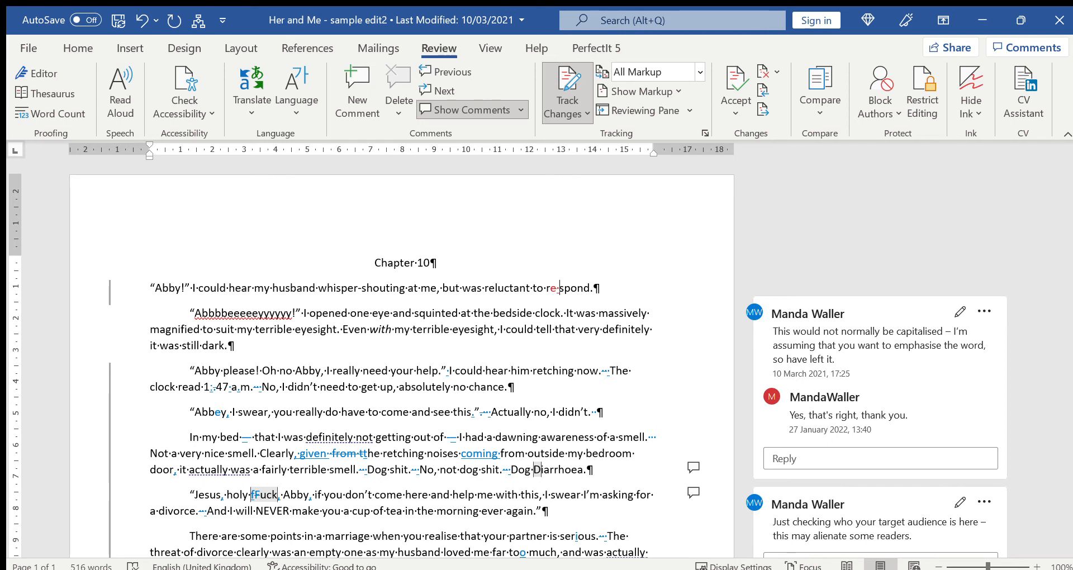
Turn off Track Changes and delete a character near 'respond' without tracking
{"action": "left_click", "coordinate": [566, 85]}
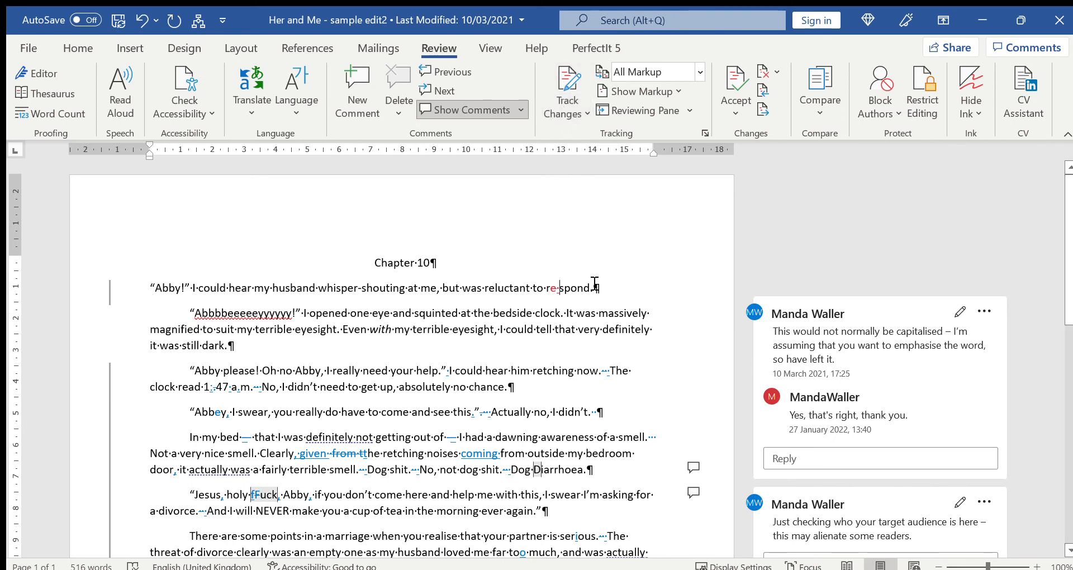
{"action": "key", "text": "BackSpace"}
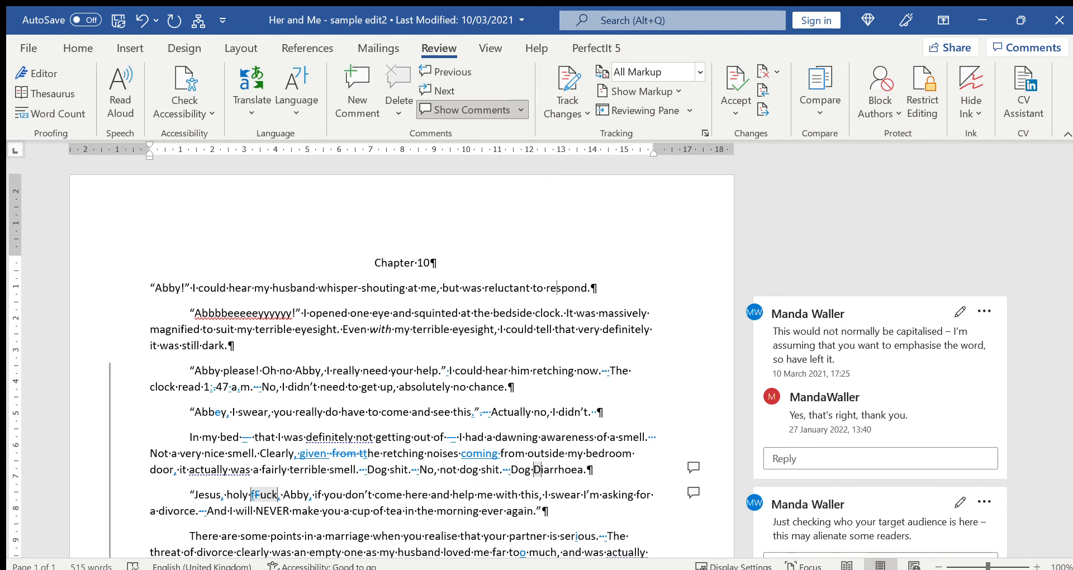
{"action": "left_click", "coordinate": [485, 290]}
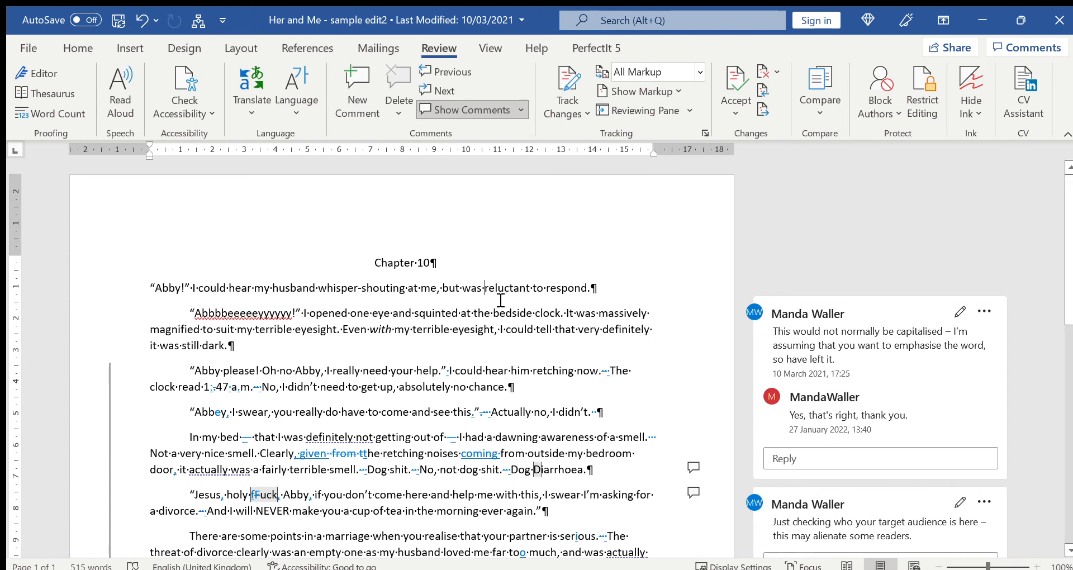
Review the comment about the repeated 'door' and the highlighted passages it and the tense comment refer to
{"action": "scroll", "coordinate": [565, 374], "scroll_direction": "down", "scroll_amount": 3}
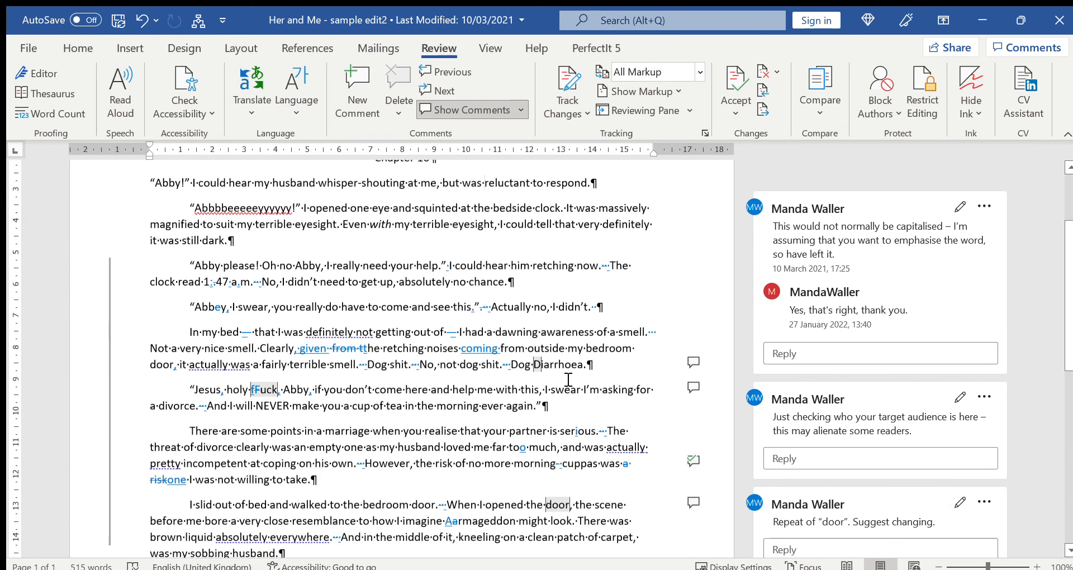
{"action": "scroll", "coordinate": [569, 381], "scroll_direction": "down", "scroll_amount": 2}
{"action": "left_click", "coordinate": [791, 350]}
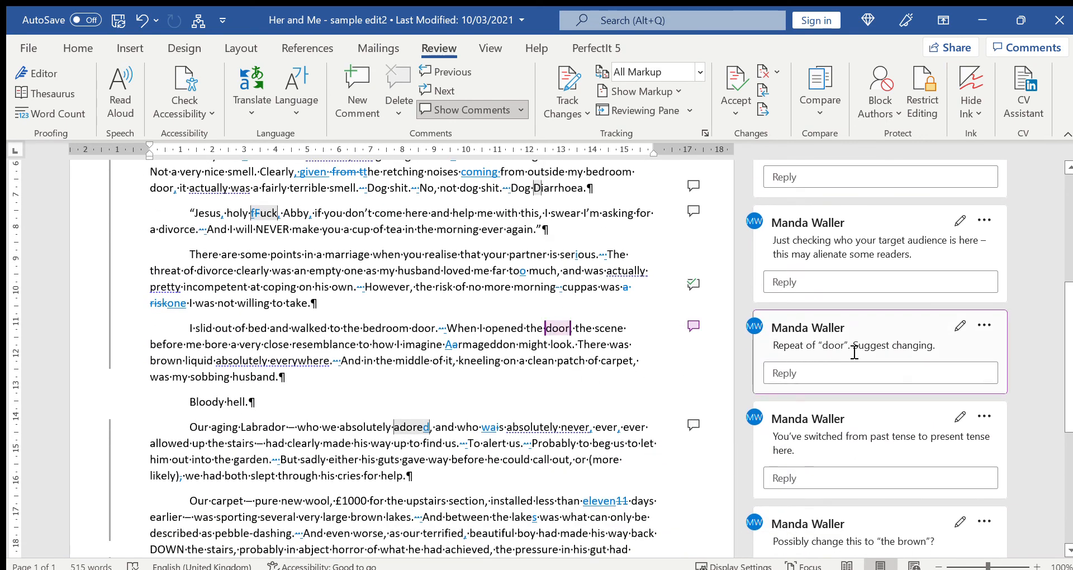
{"action": "left_click", "coordinate": [847, 449]}
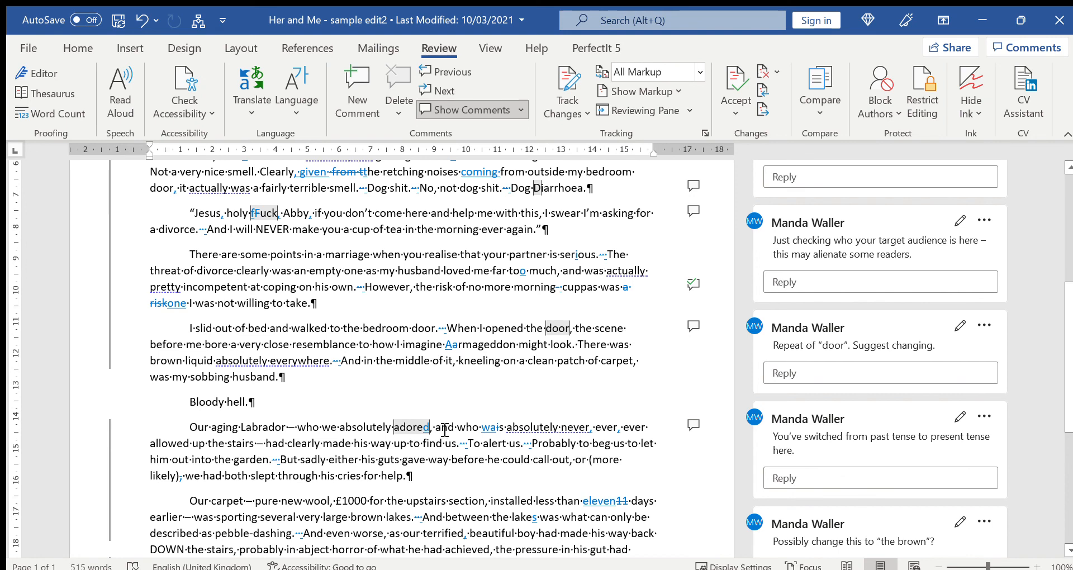
{"action": "scroll", "coordinate": [447, 430], "scroll_direction": "down", "scroll_amount": 3}
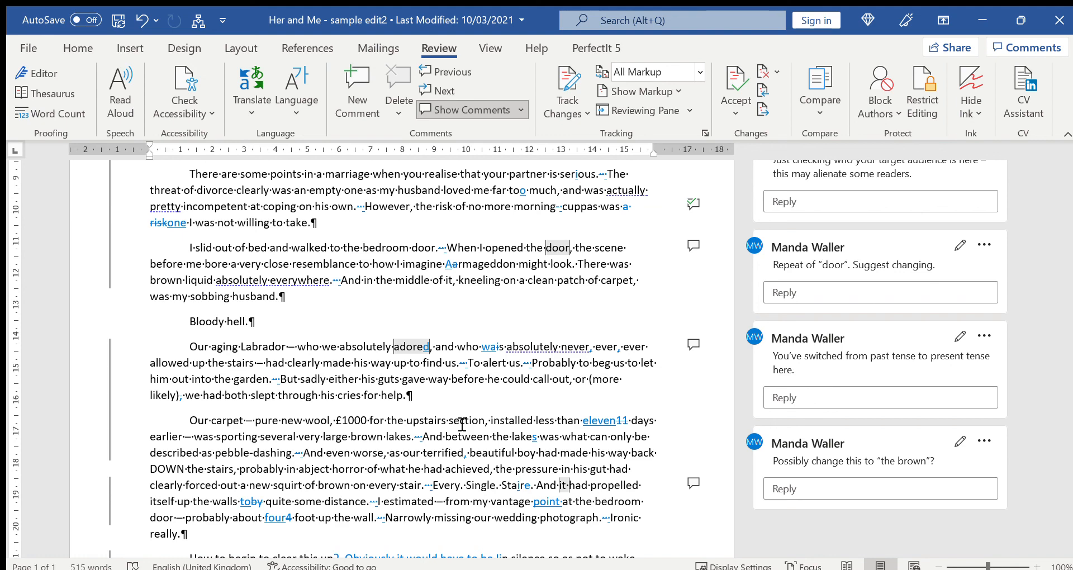
Insert a comma after 'Oh no' in the 'Abby please!' paragraph without tracking the change
{"action": "scroll", "coordinate": [461, 425], "scroll_direction": "up", "scroll_amount": 7}
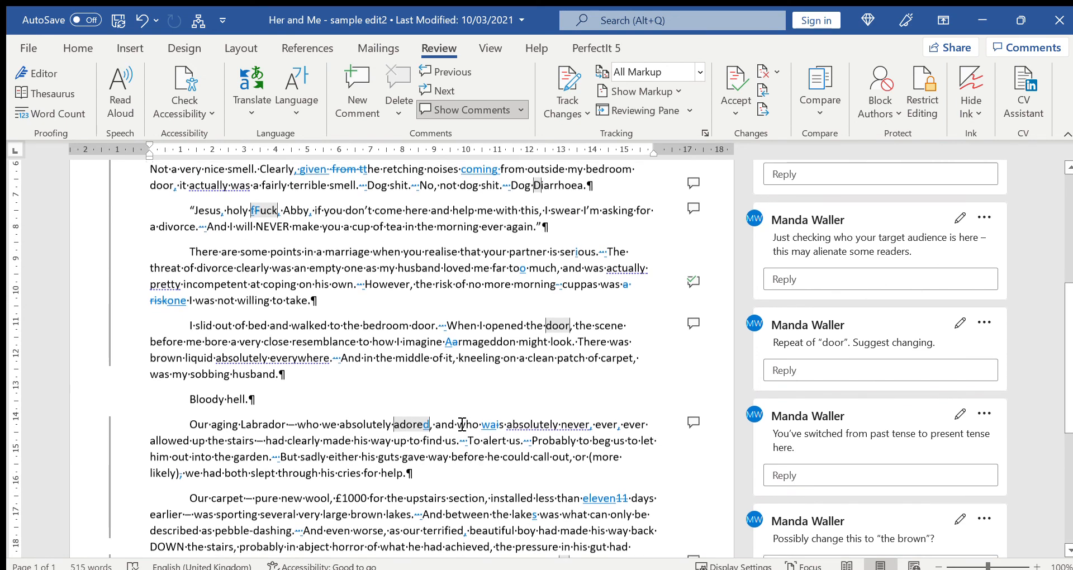
{"action": "scroll", "coordinate": [462, 425], "scroll_direction": "up", "scroll_amount": 1}
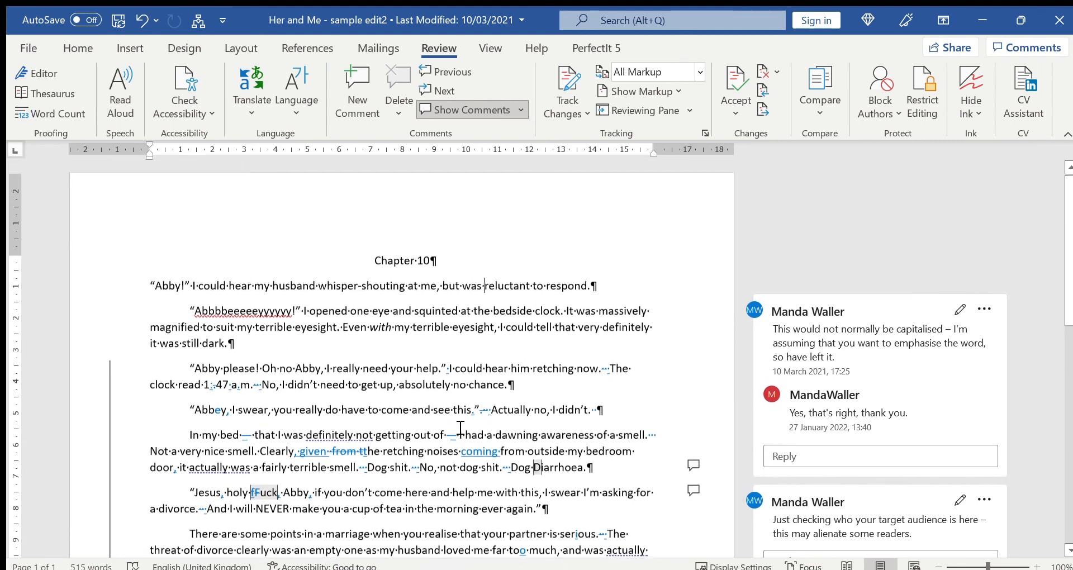
{"action": "left_click", "coordinate": [295, 371]}
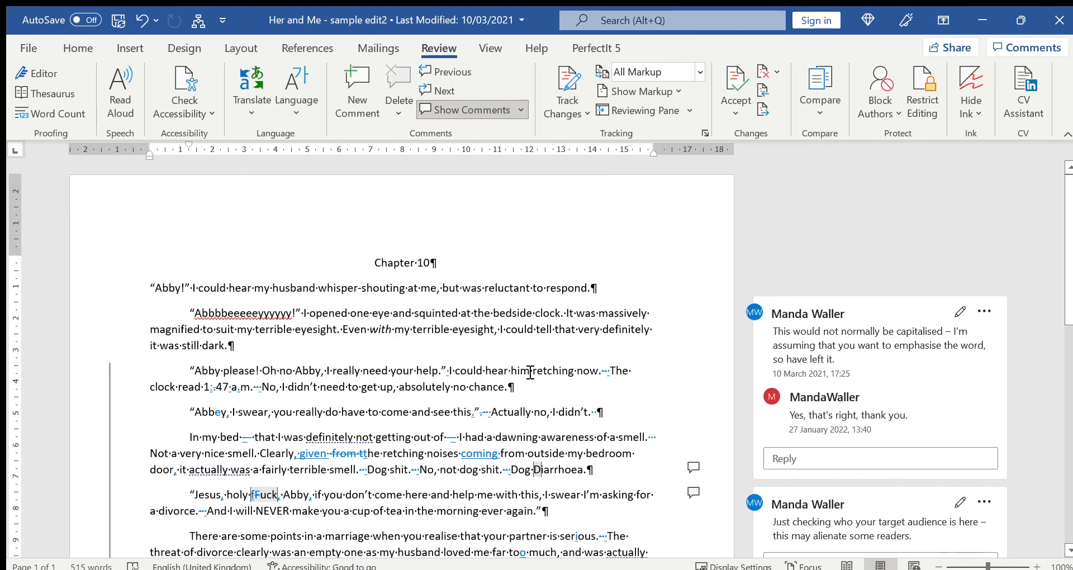
{"action": "type", "text": ","}
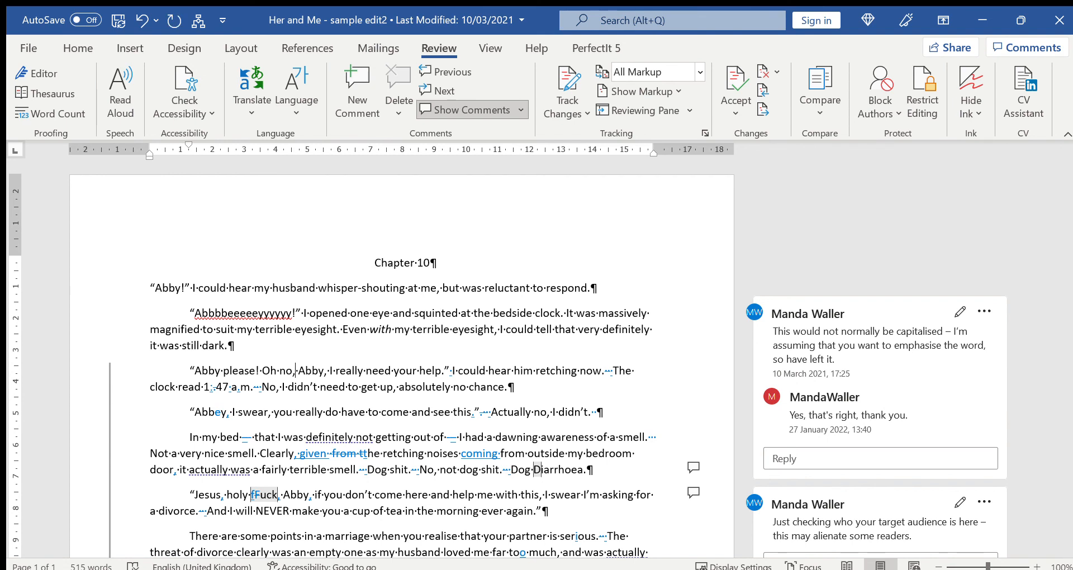